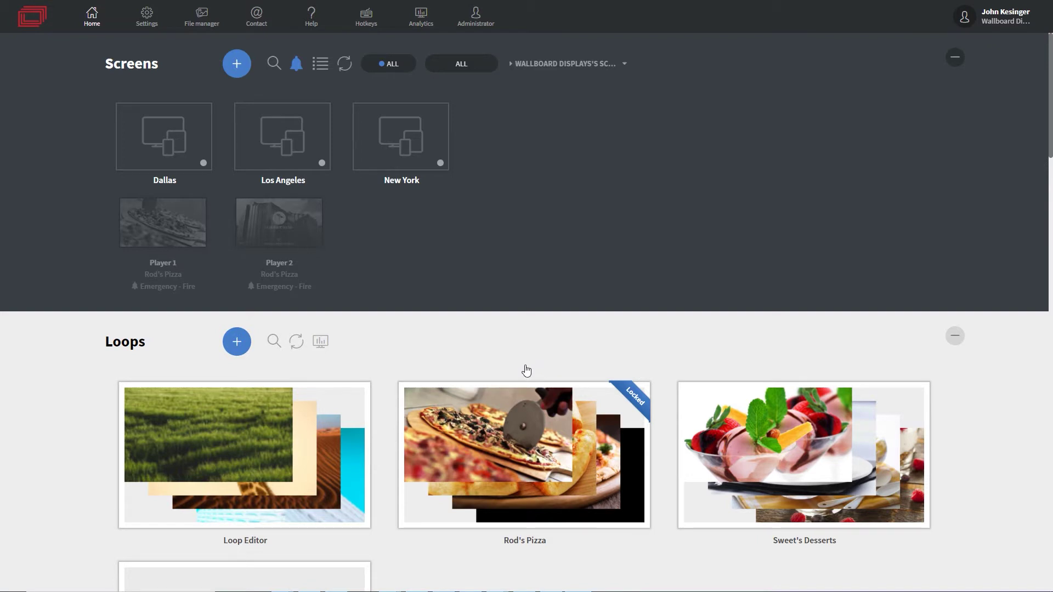
# Cancel the new-loop form and open the Loop Editor loop for editing.
pyautogui.click(236, 343)
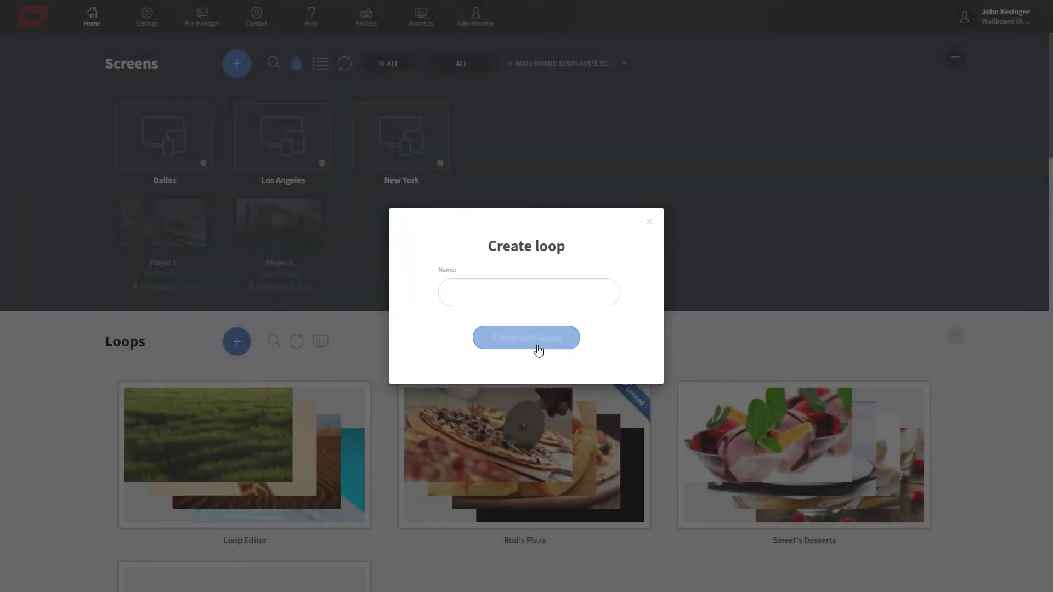
pyautogui.click(648, 224)
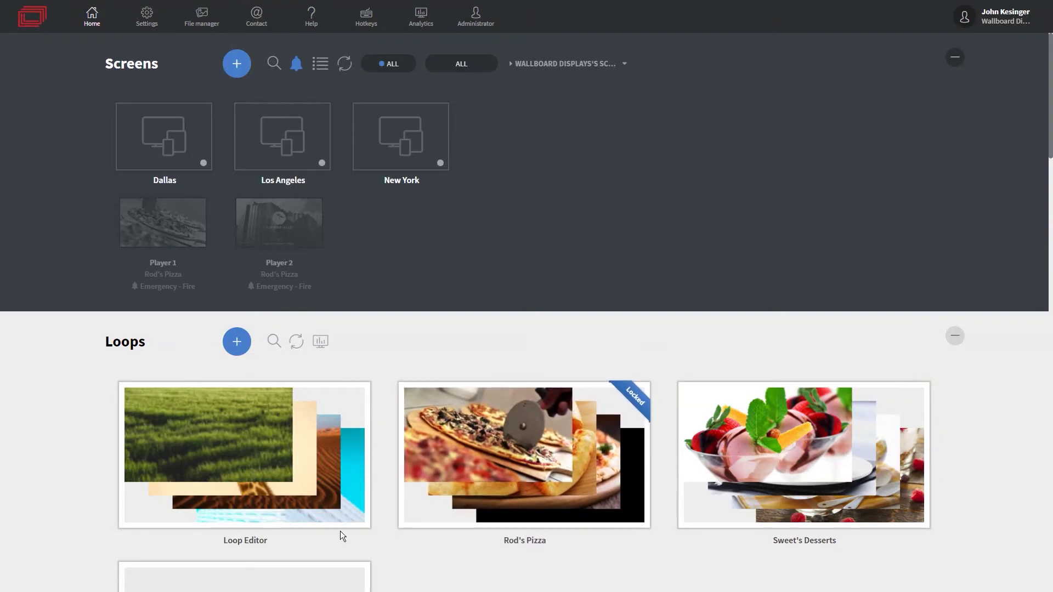
pyautogui.click(251, 474)
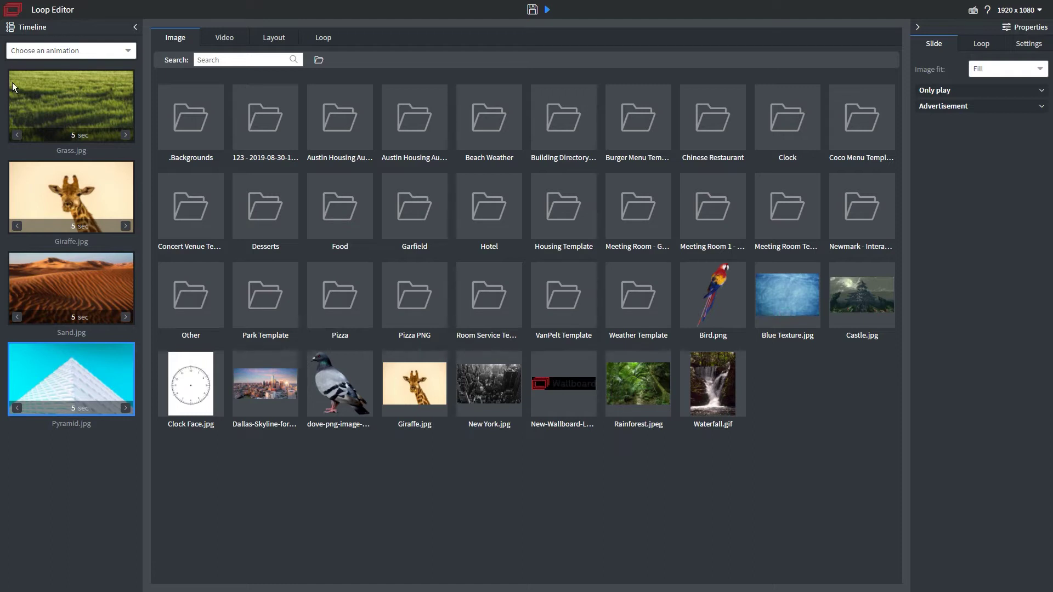
# Set the slide transition animation to Fade and move Grass.jpg lower in the timeline.
pyautogui.moveTo(48, 87)
pyautogui.moveTo(81, 135)
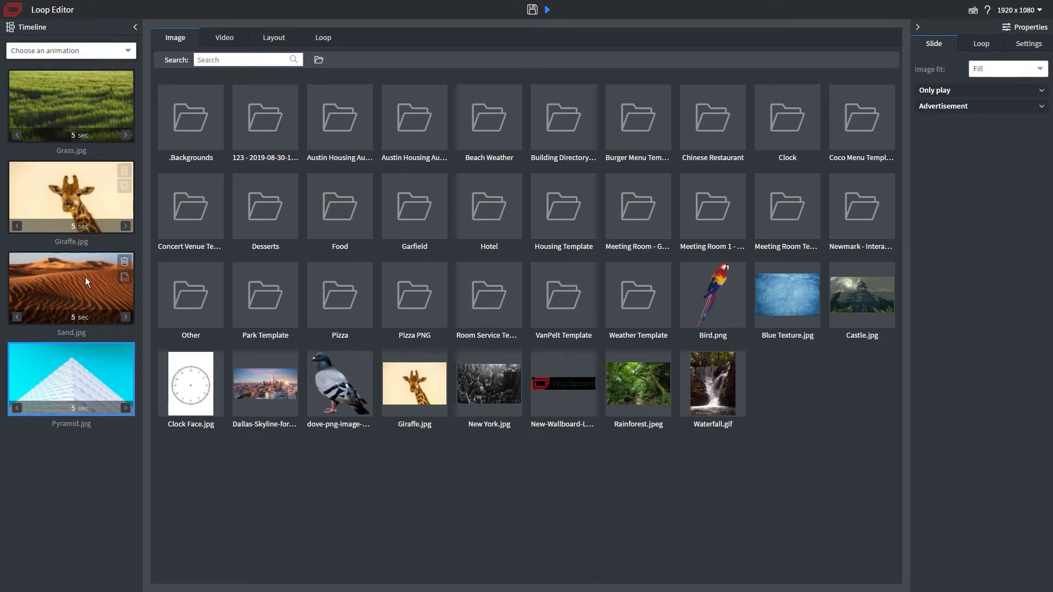
pyautogui.click(57, 54)
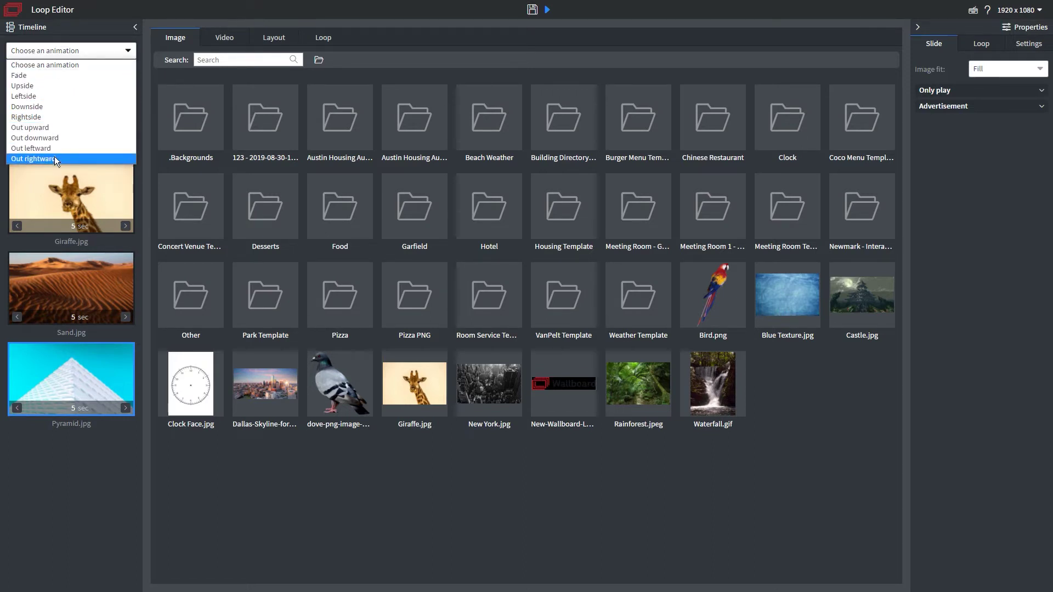
pyautogui.click(48, 74)
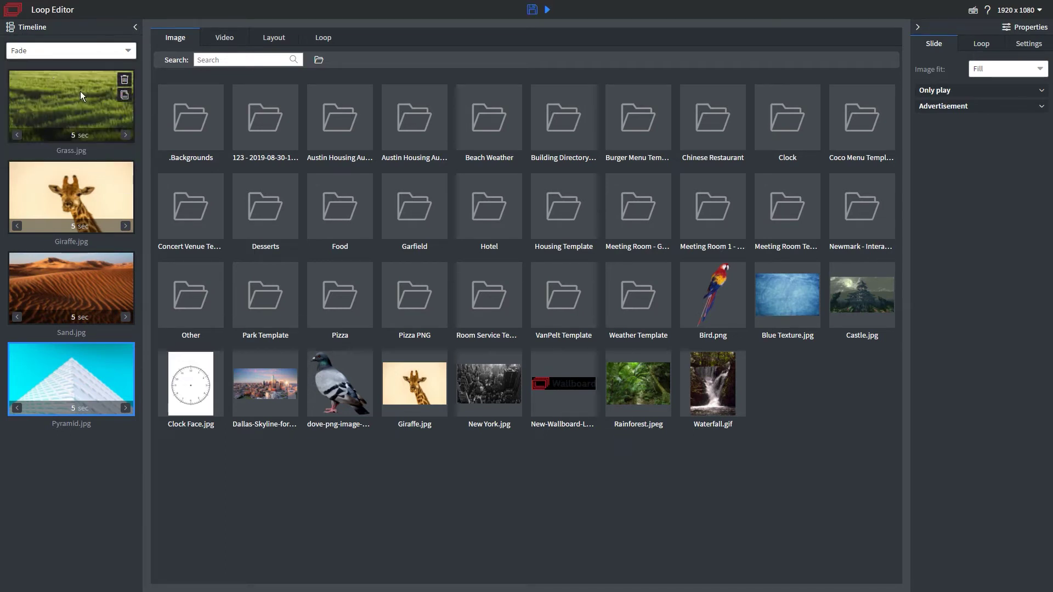
pyautogui.moveTo(80, 91); pyautogui.dragTo(57, 110)
# Look through the File manager and Video library, then show the Layout gallery with Layouts 1–39.
pyautogui.click(318, 61)
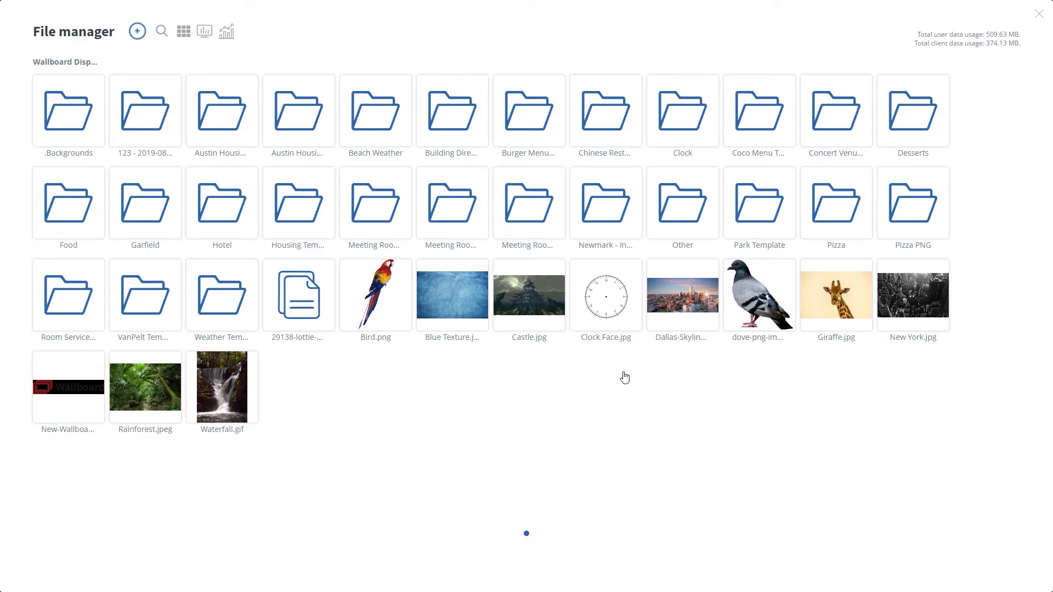
pyautogui.click(1039, 17)
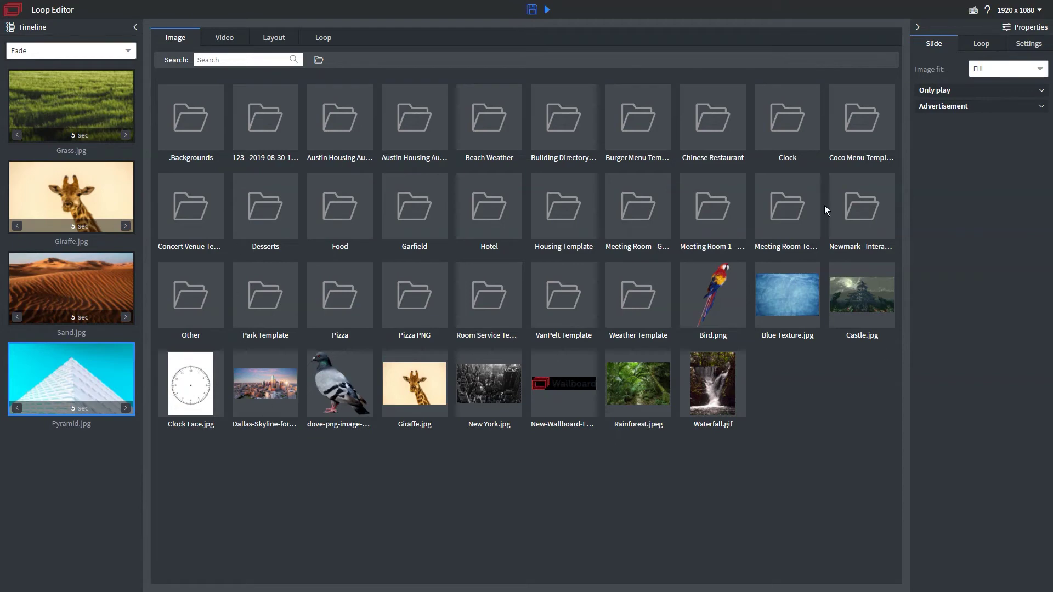
pyautogui.click(217, 40)
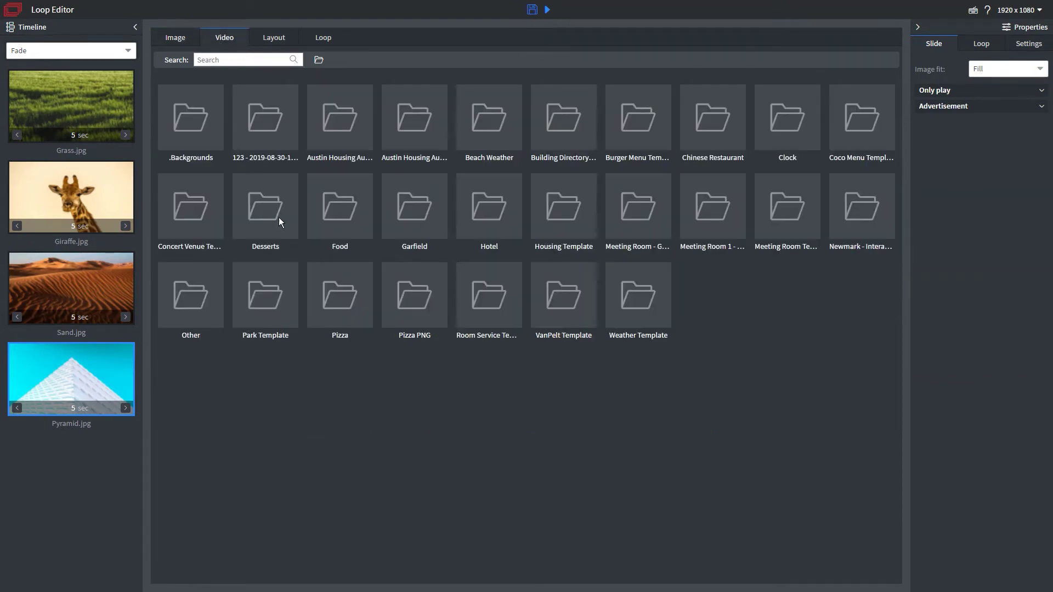
pyautogui.click(268, 44)
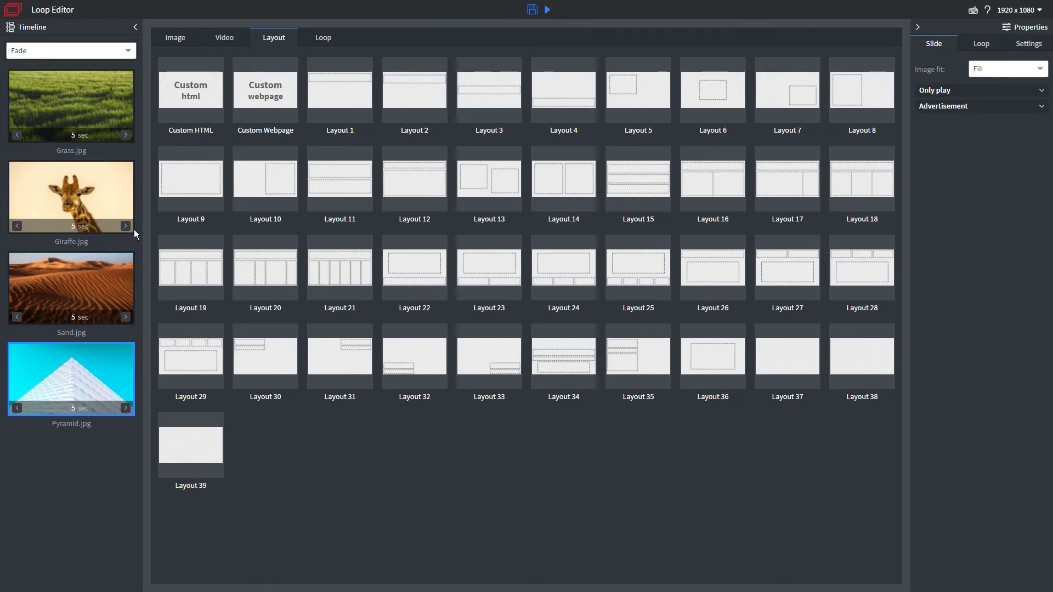
pyautogui.click(61, 101)
pyautogui.click(75, 183)
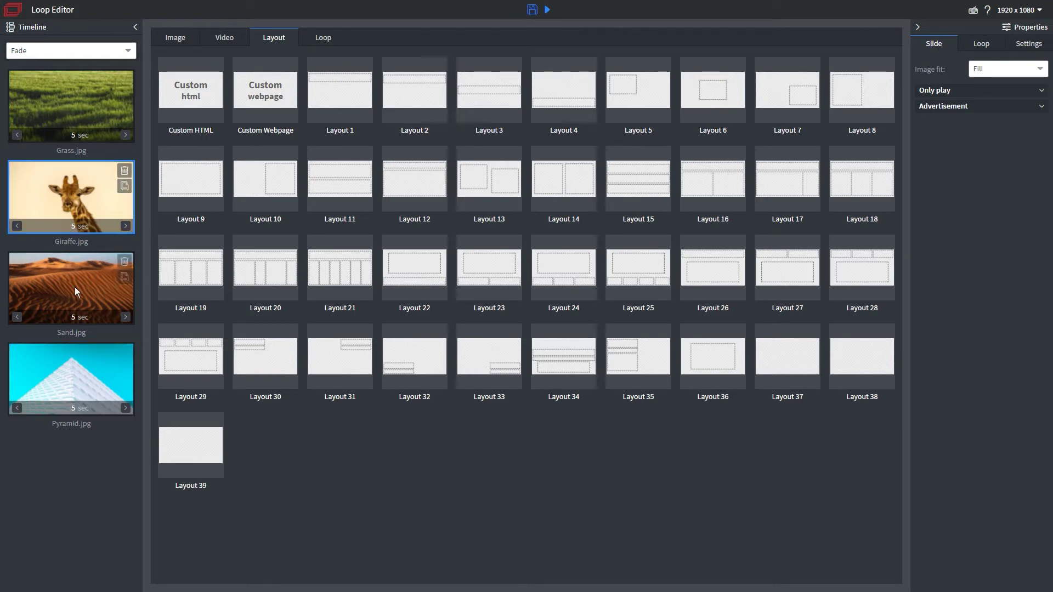
pyautogui.click(75, 287)
pyautogui.click(67, 189)
pyautogui.click(65, 81)
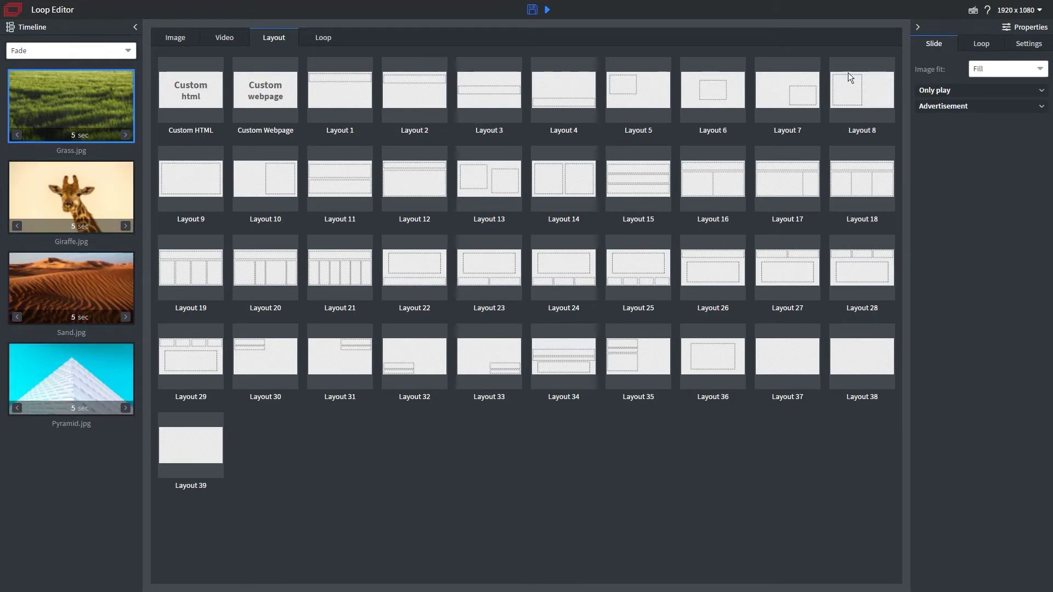
pyautogui.click(981, 43)
pyautogui.moveTo(120, 87)
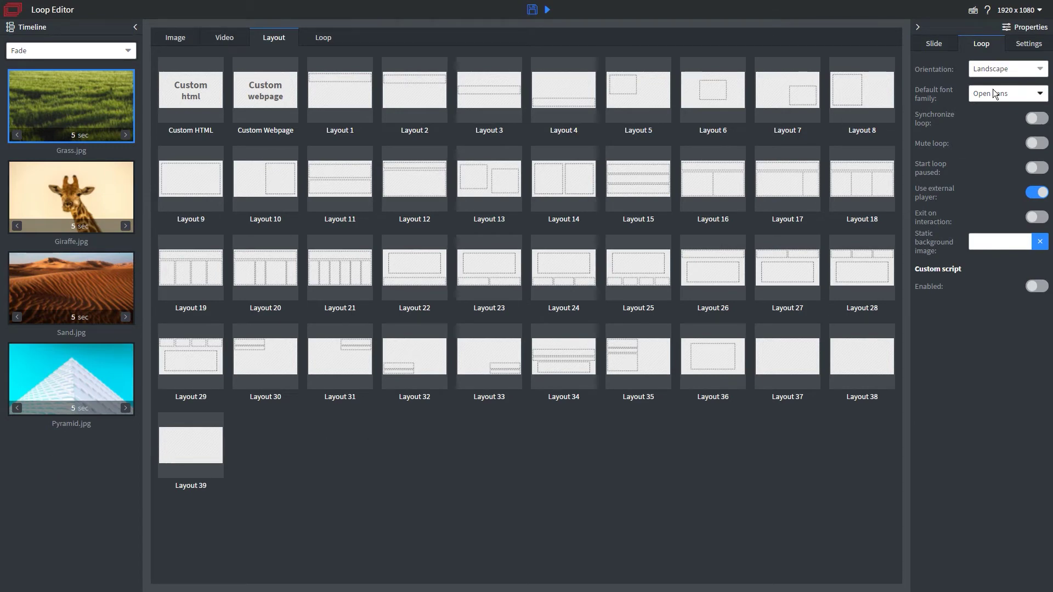
pyautogui.click(1026, 46)
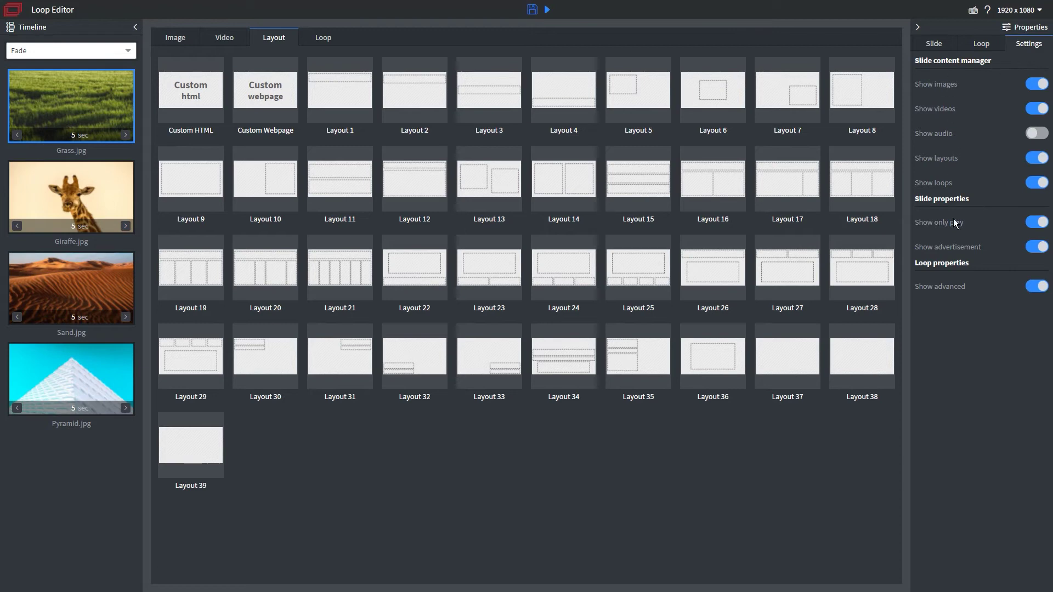
pyautogui.click(924, 43)
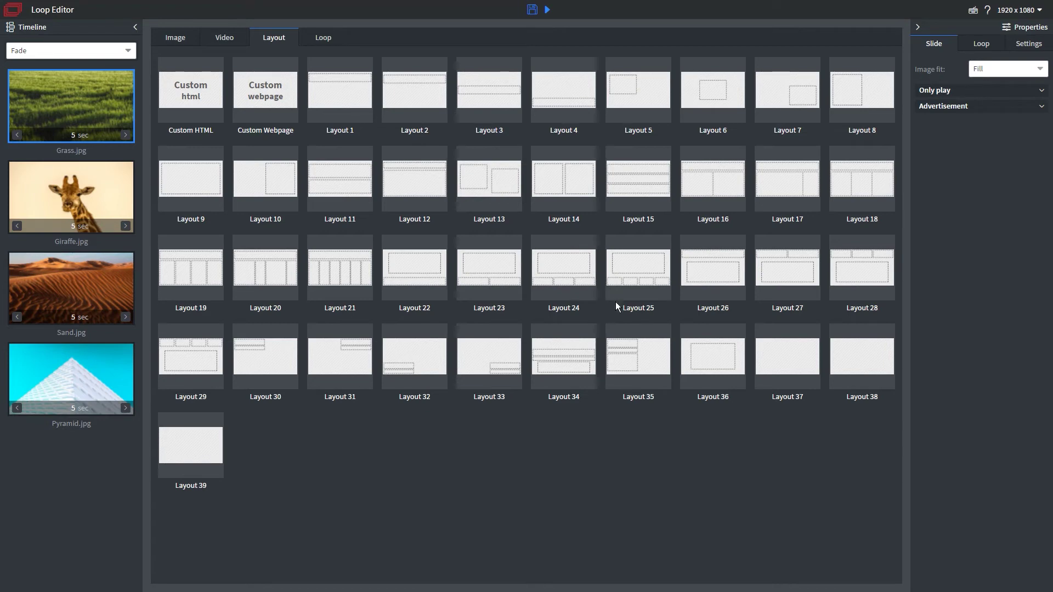
# Insert a Layout 16 slide after Sand.jpg and make box 1 a text box reading 'TODAY'S WEATHER'.
pyautogui.moveTo(699, 178); pyautogui.dragTo(56, 351)
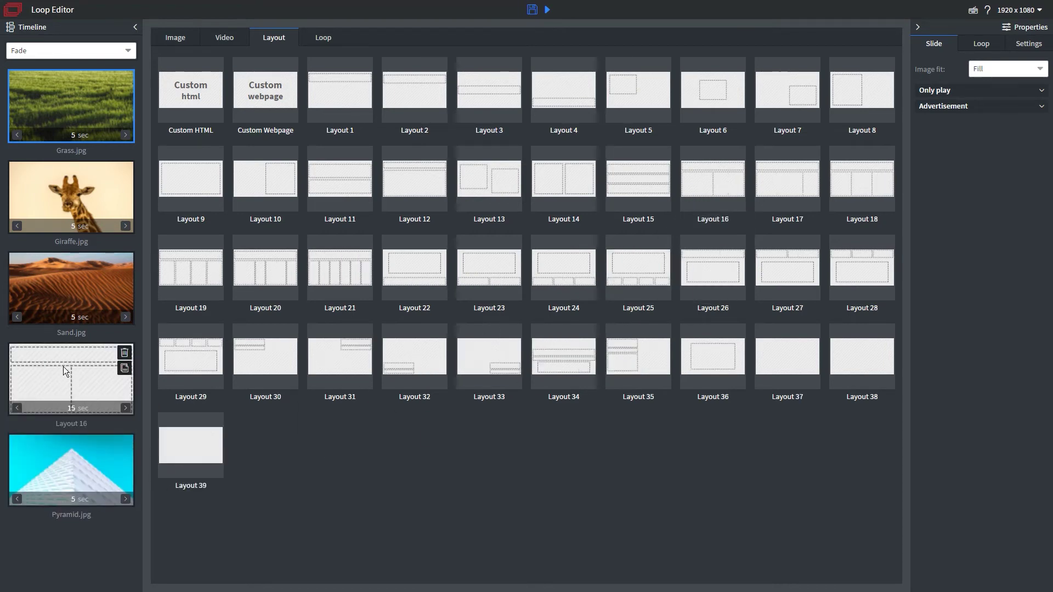
pyautogui.click(59, 364)
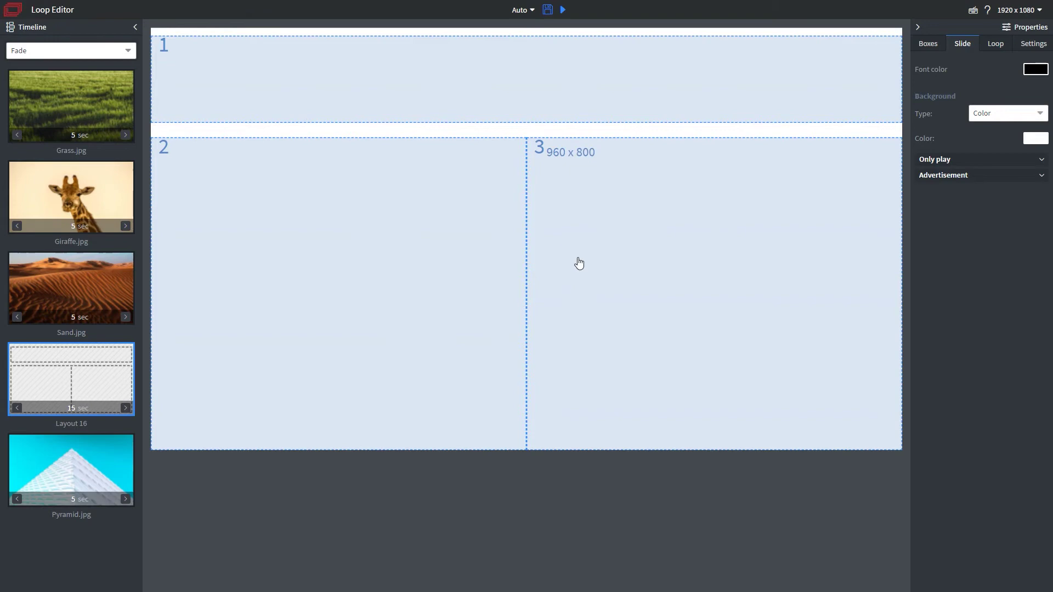
pyautogui.click(431, 96)
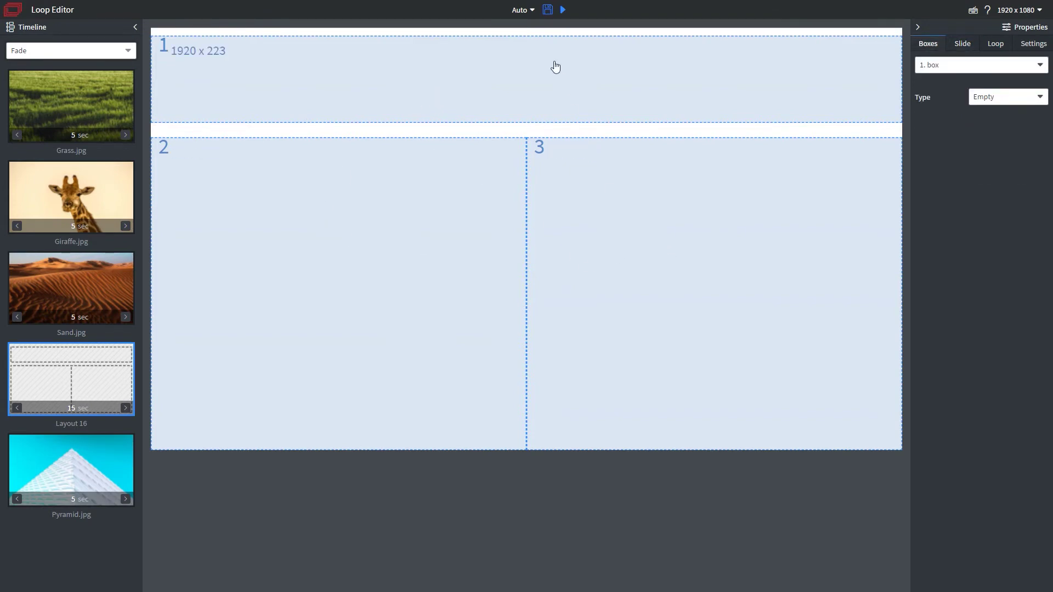
pyautogui.click(548, 100)
pyautogui.click(973, 102)
pyautogui.click(992, 108)
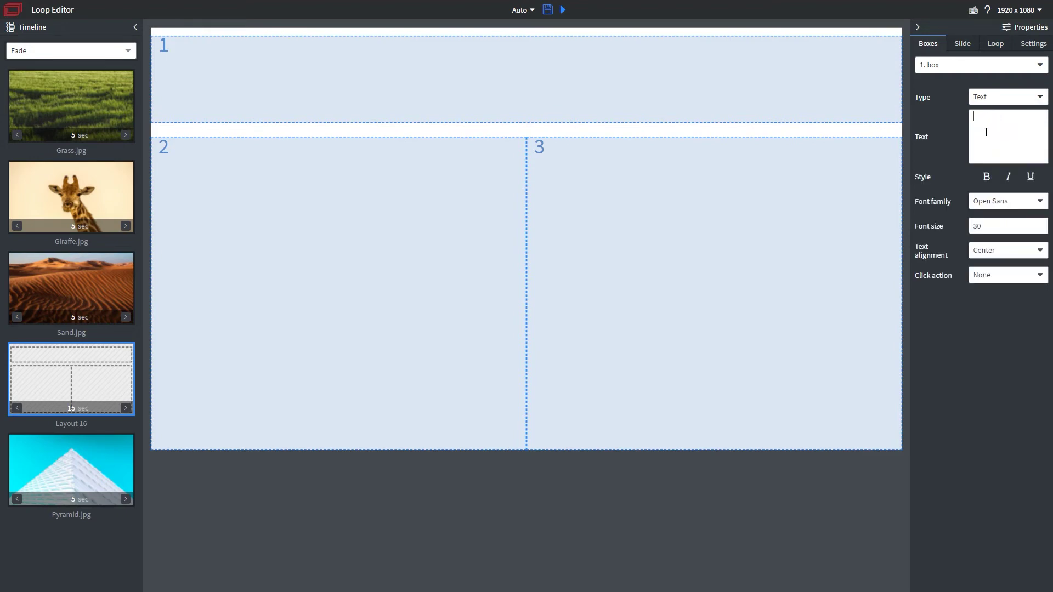
pyautogui.write("TODAY'S WEATHER")
pyautogui.click(865, 202)
pyautogui.click(477, 87)
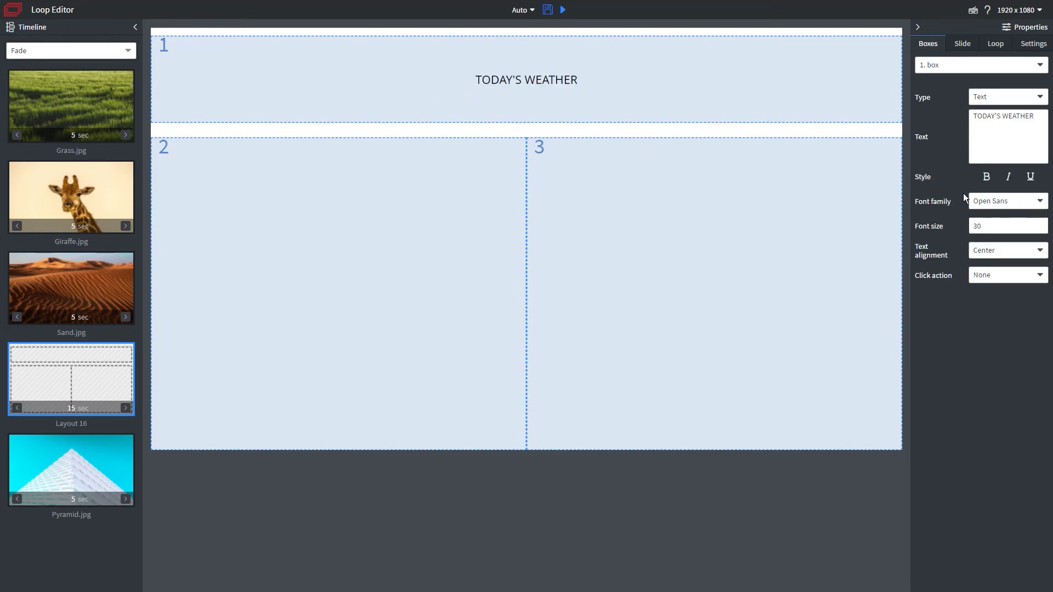
# Set the heading's font size to 155 and its font family to Oswald.
pyautogui.doubleClick(994, 226)
pyautogui.write('155')
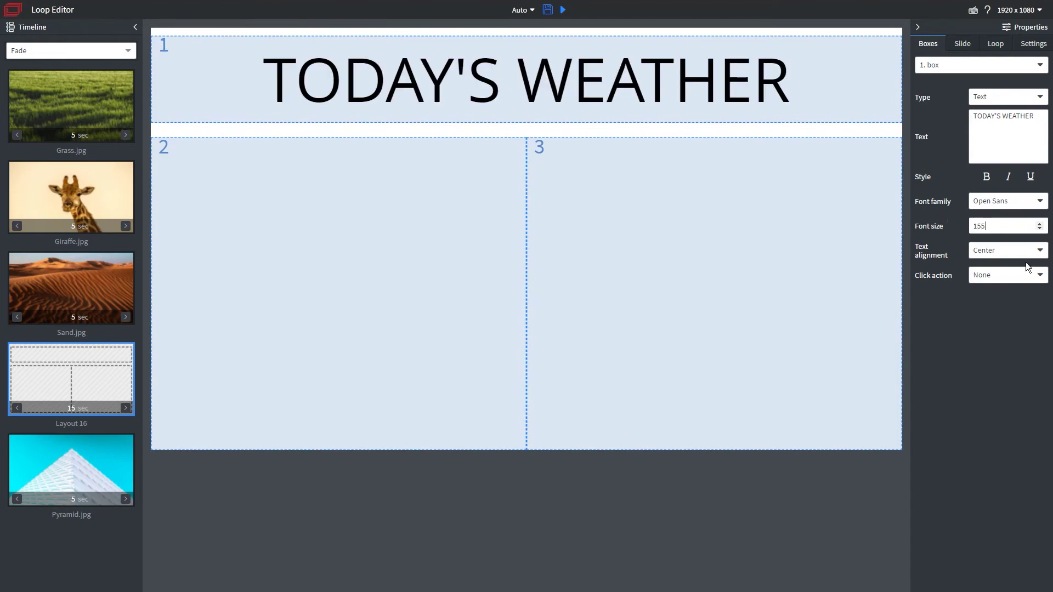
pyautogui.click(1003, 203)
pyautogui.click(945, 328)
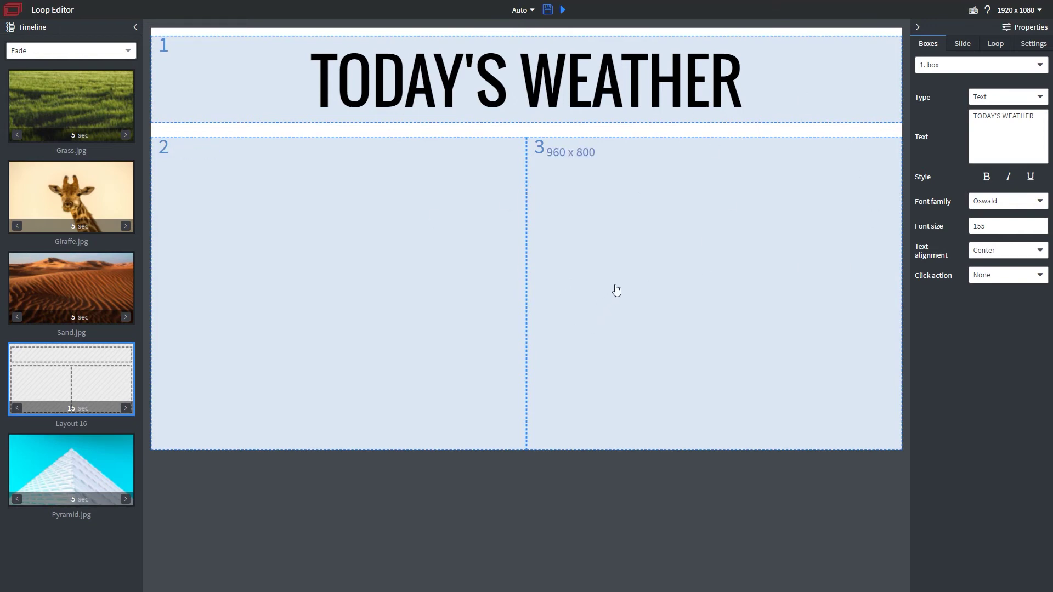
# Set the slide's font colour to white (#ffffff).
pyautogui.click(967, 49)
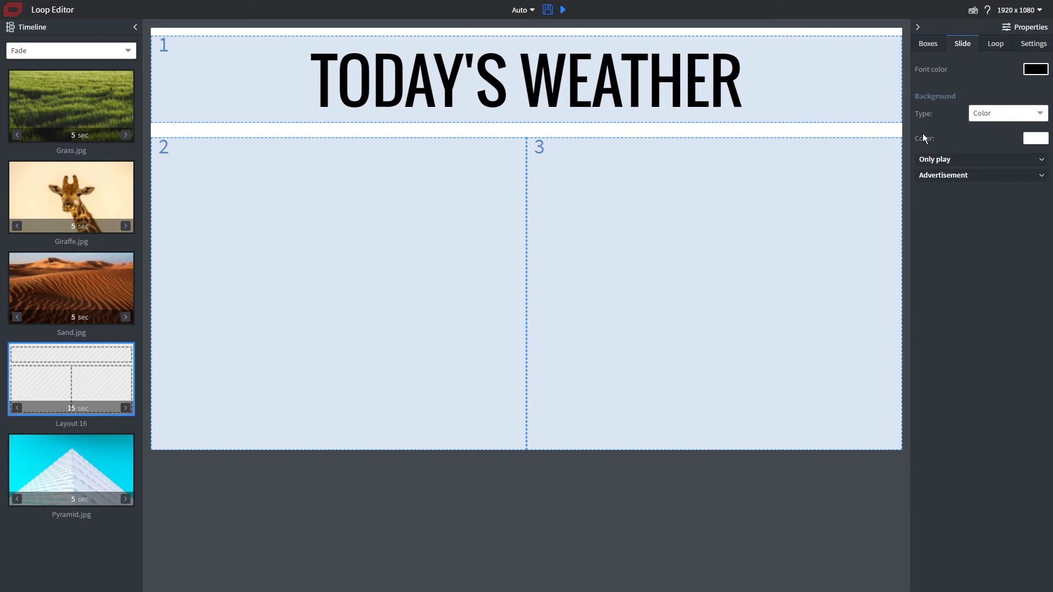
pyautogui.click(1036, 67)
pyautogui.moveTo(969, 131); pyautogui.dragTo(856, 35)
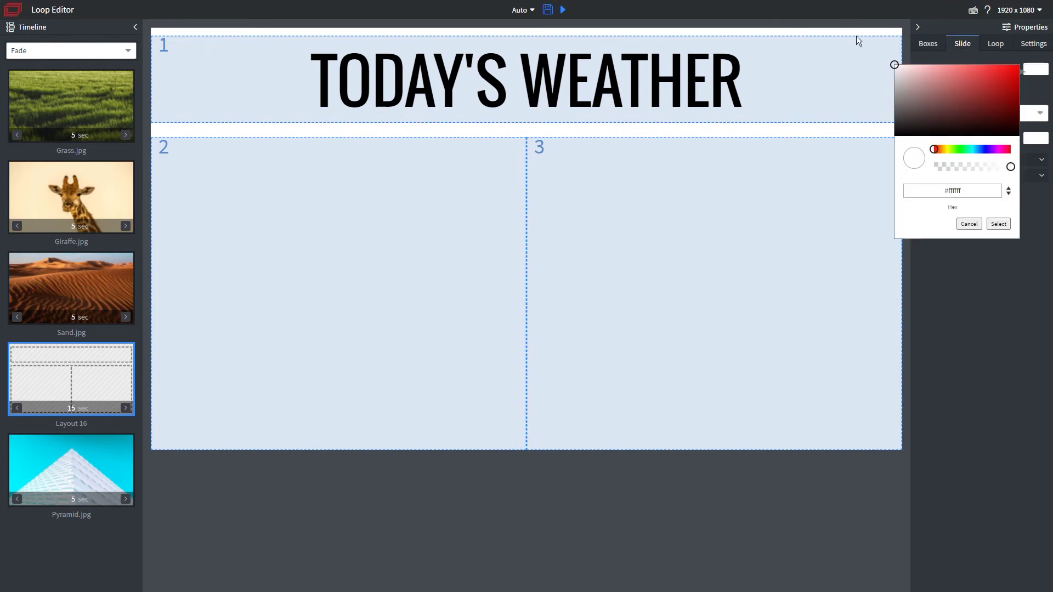
pyautogui.click(998, 224)
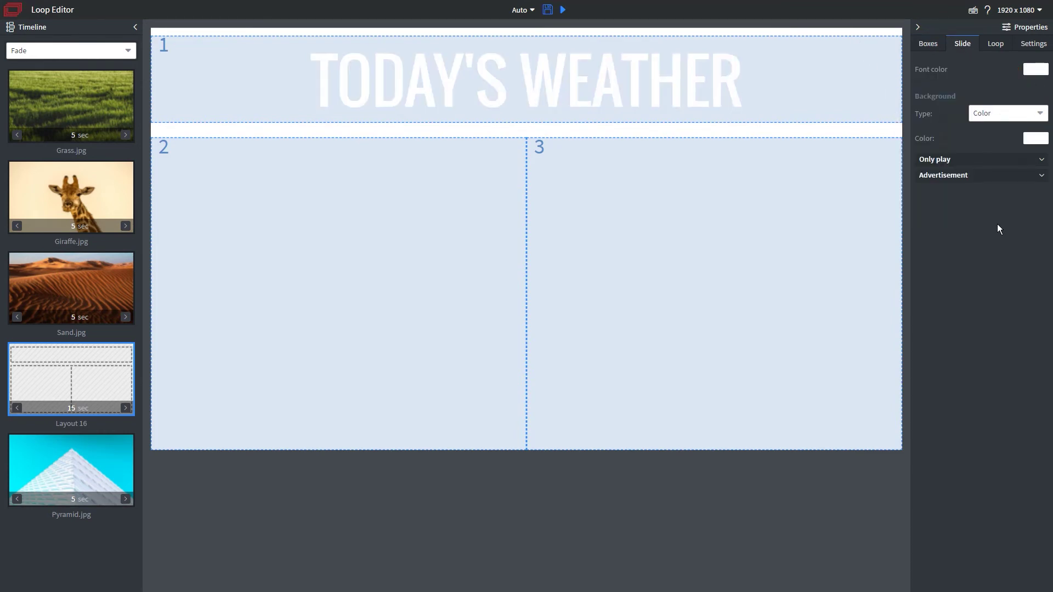
# Make the slide background an image using Blue Texture.jpg.
pyautogui.click(989, 118)
pyautogui.click(990, 133)
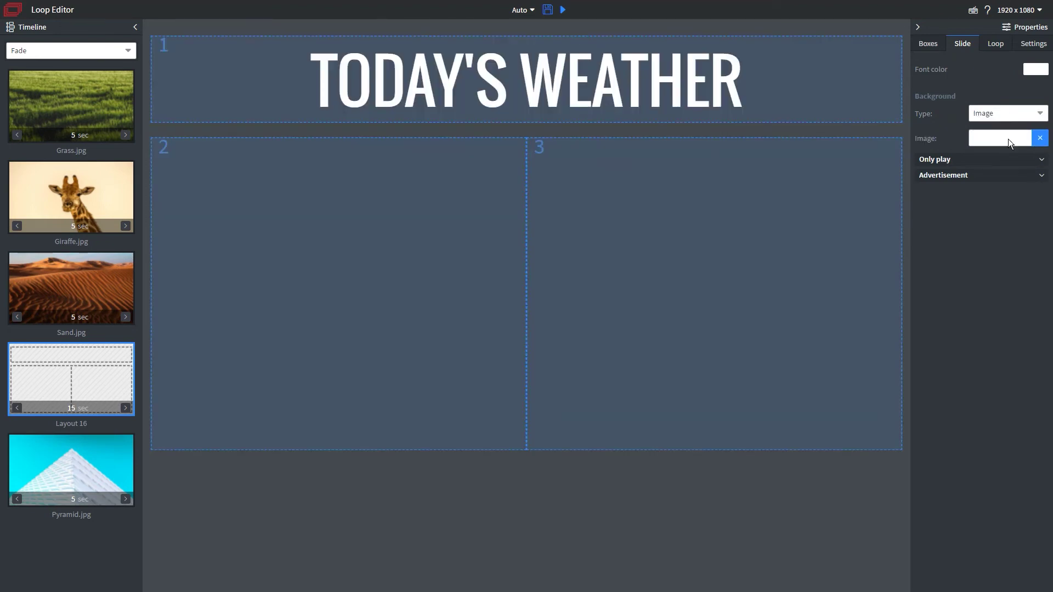
pyautogui.click(1008, 140)
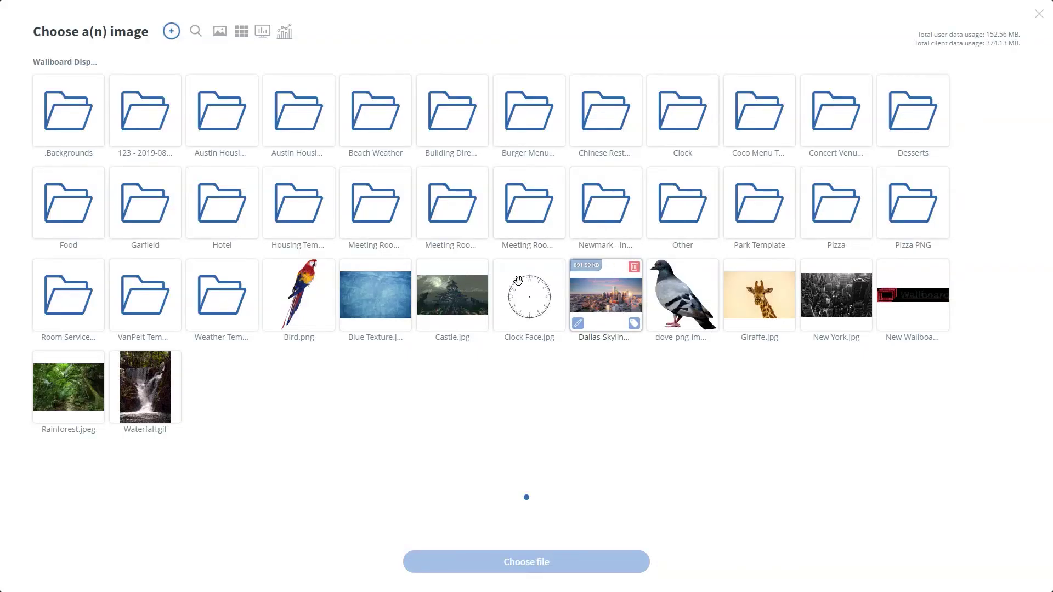
pyautogui.click(375, 294)
pyautogui.click(530, 561)
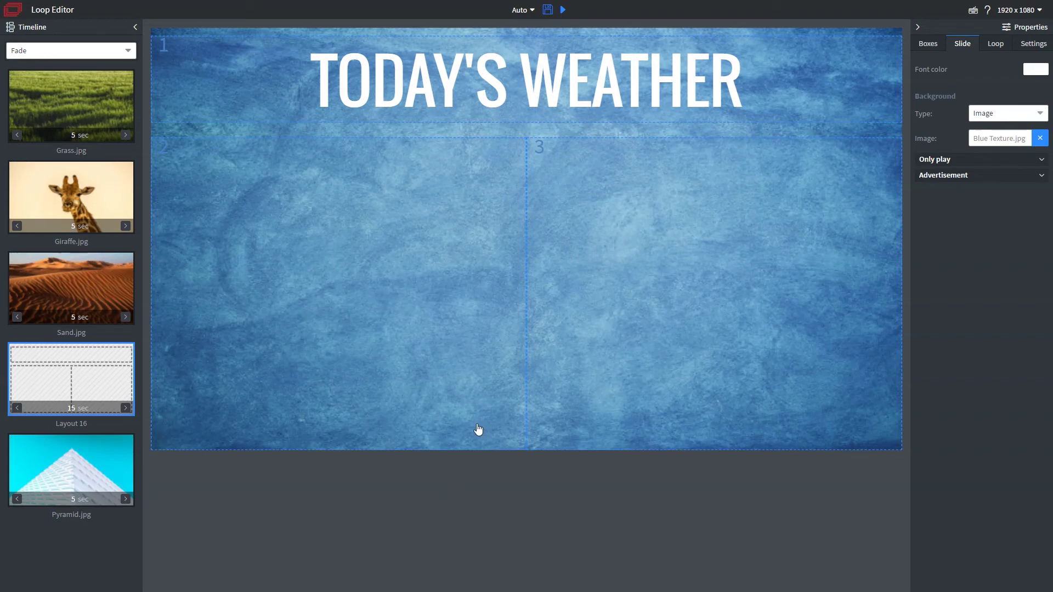
# Turn box 2 into a weather widget with its location changed from Budapest to Dallas.
pyautogui.click(390, 266)
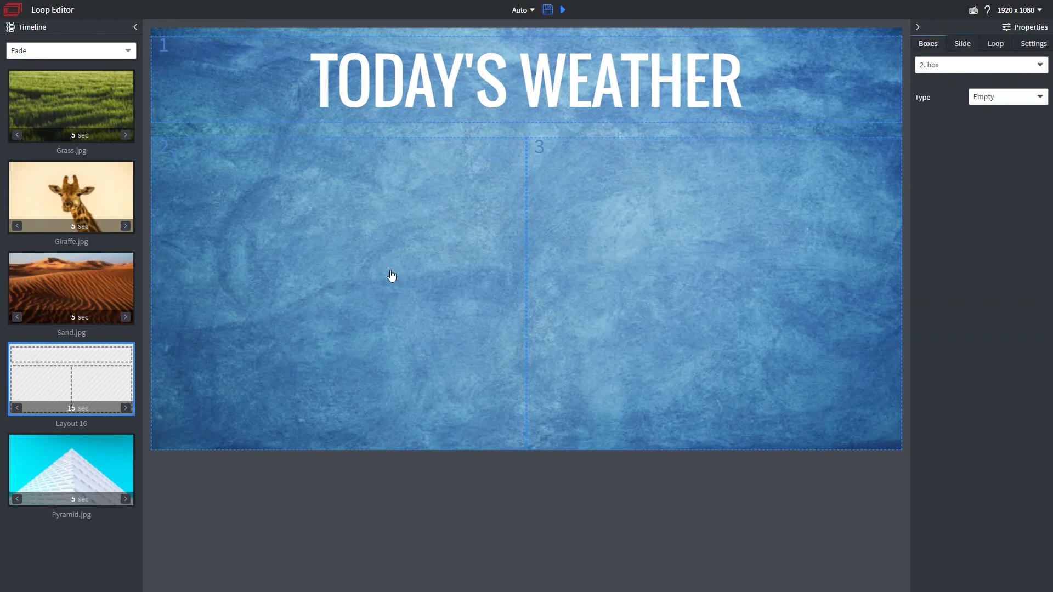
pyautogui.click(993, 97)
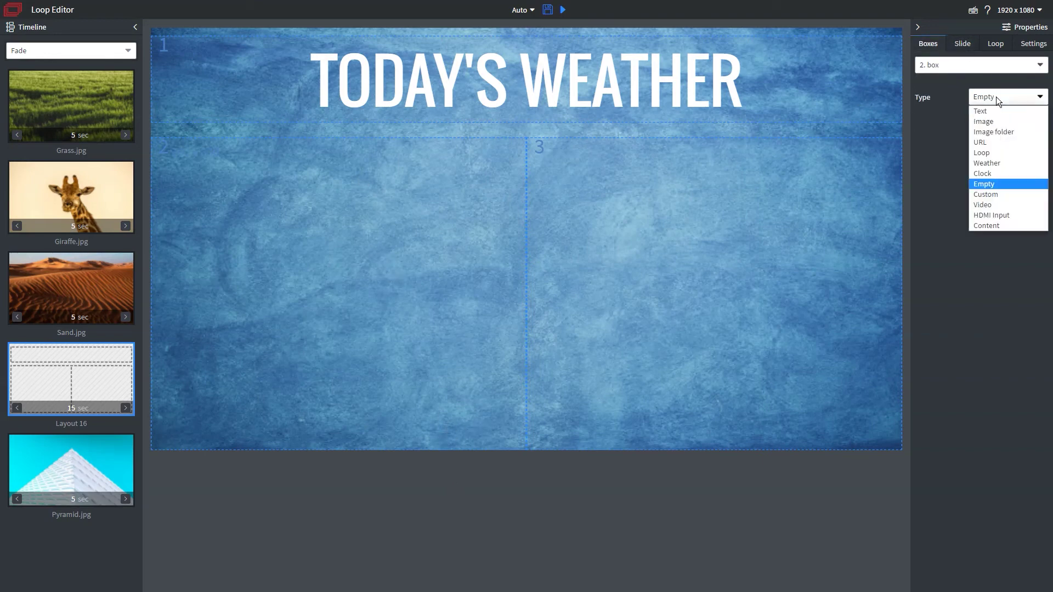
pyautogui.click(999, 163)
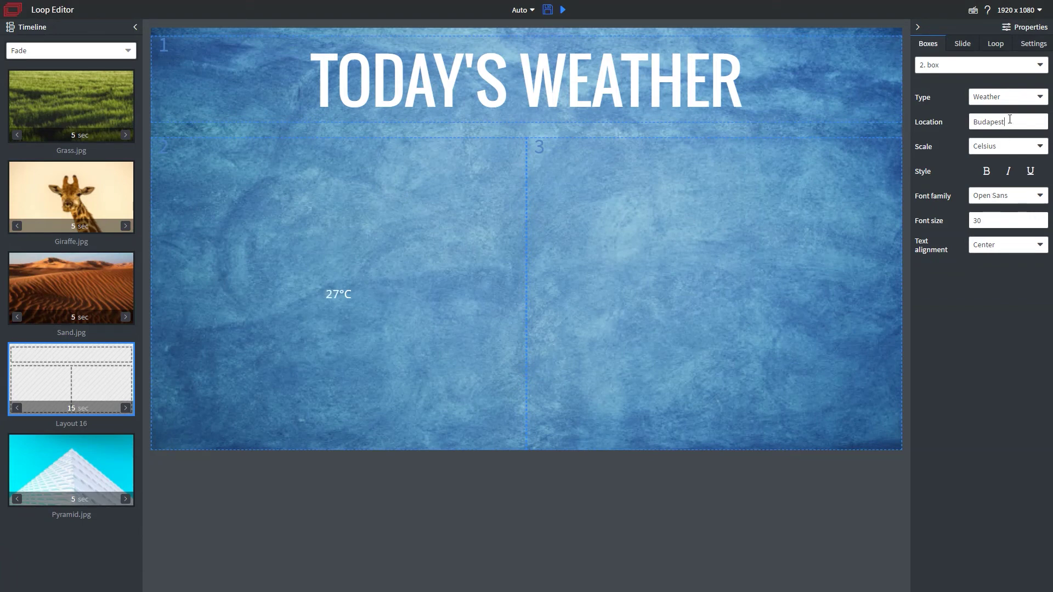
pyautogui.moveTo(1013, 118); pyautogui.dragTo(947, 122)
pyautogui.write('Dallas')
# Show the weather in Fahrenheit at font size 200 in Oswald.
pyautogui.click(1011, 153)
pyautogui.click(1041, 165)
pyautogui.moveTo(999, 222); pyautogui.dragTo(937, 222)
pyautogui.write('200')
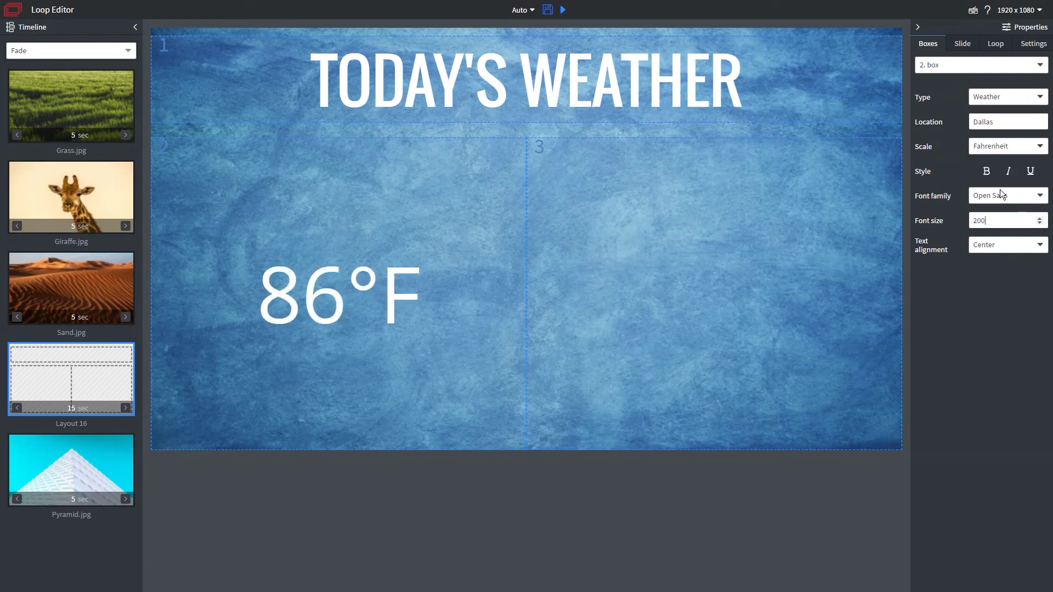
pyautogui.click(989, 198)
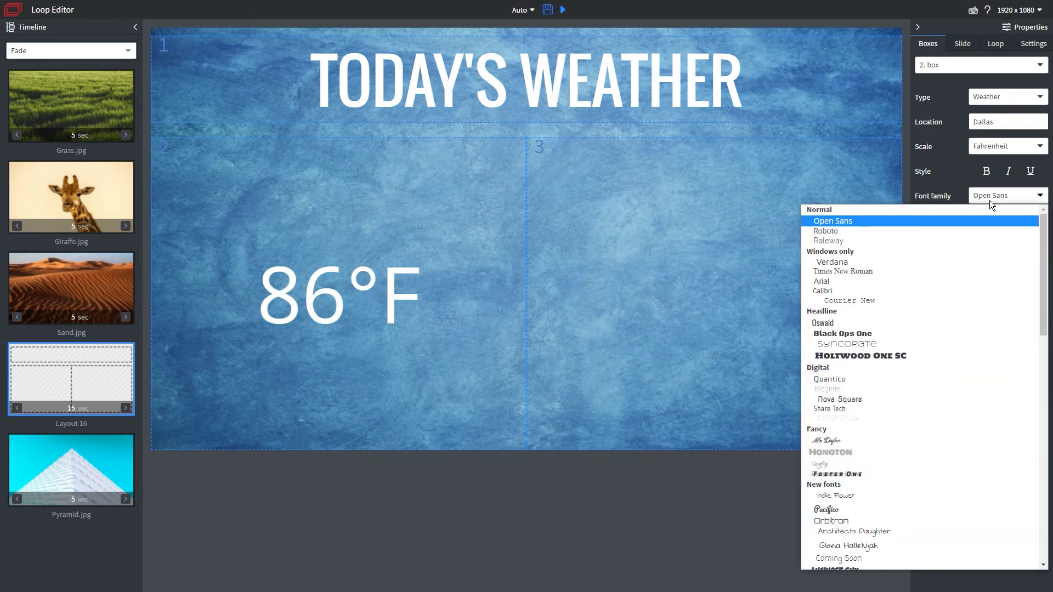
pyautogui.click(845, 324)
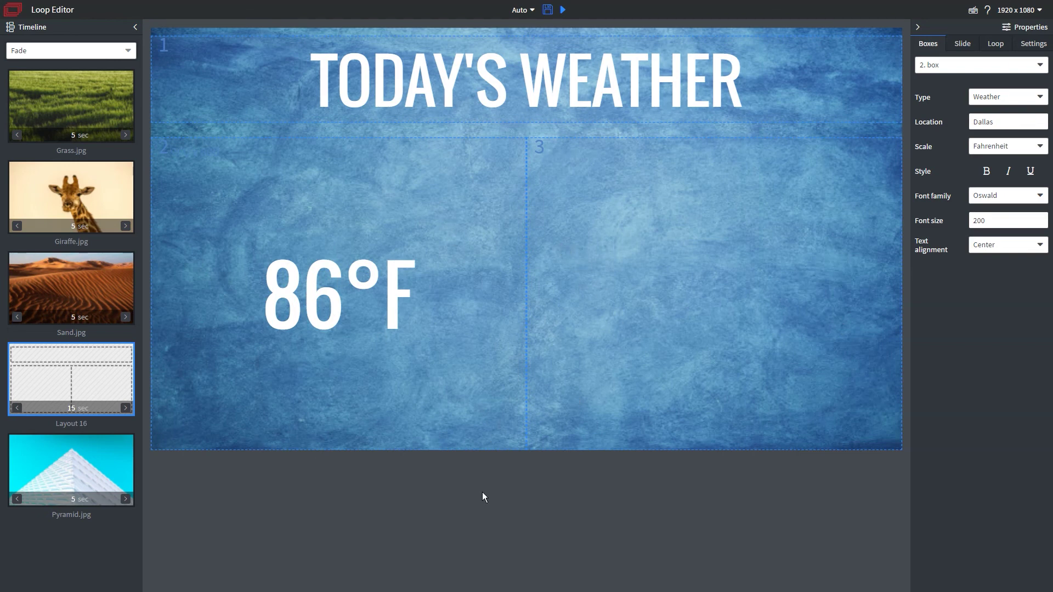
pyautogui.click(707, 296)
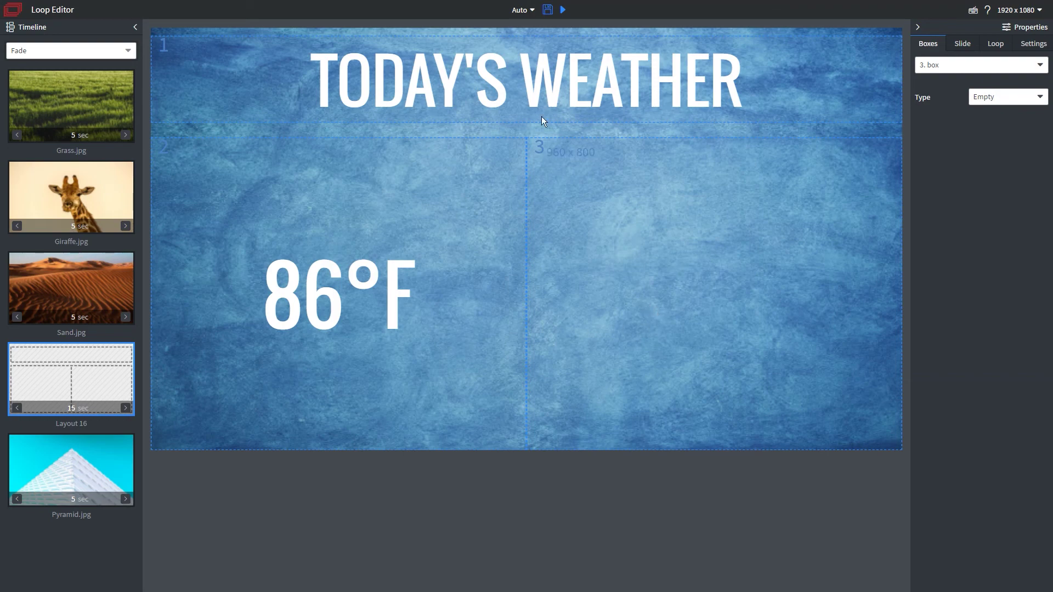
# Save the loop, shorten Layout 16 to 5 seconds, place it right after Grass.jpg, and preview.
pyautogui.click(548, 10)
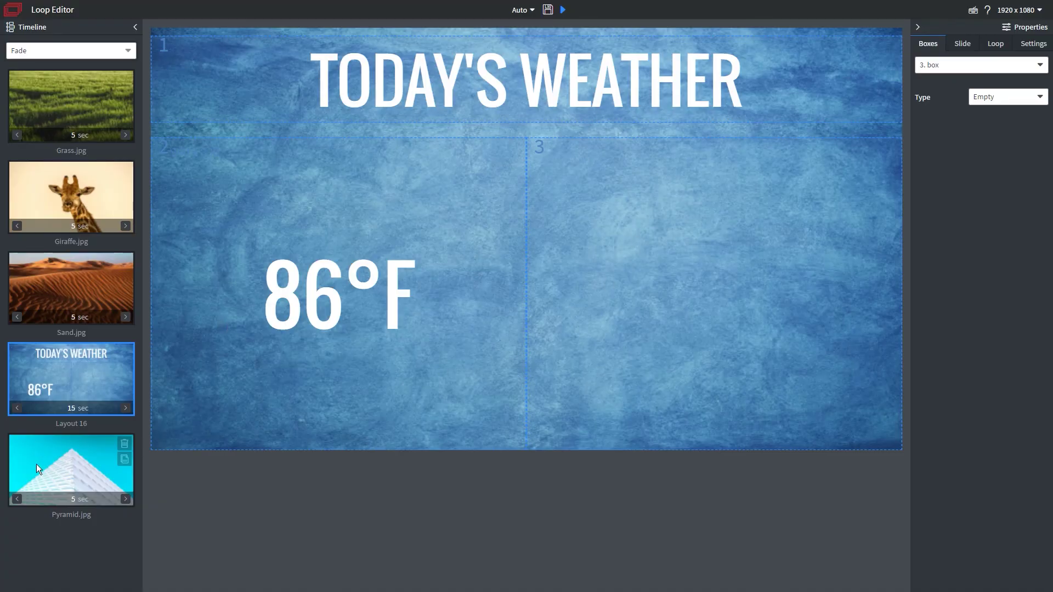
pyautogui.click(70, 408)
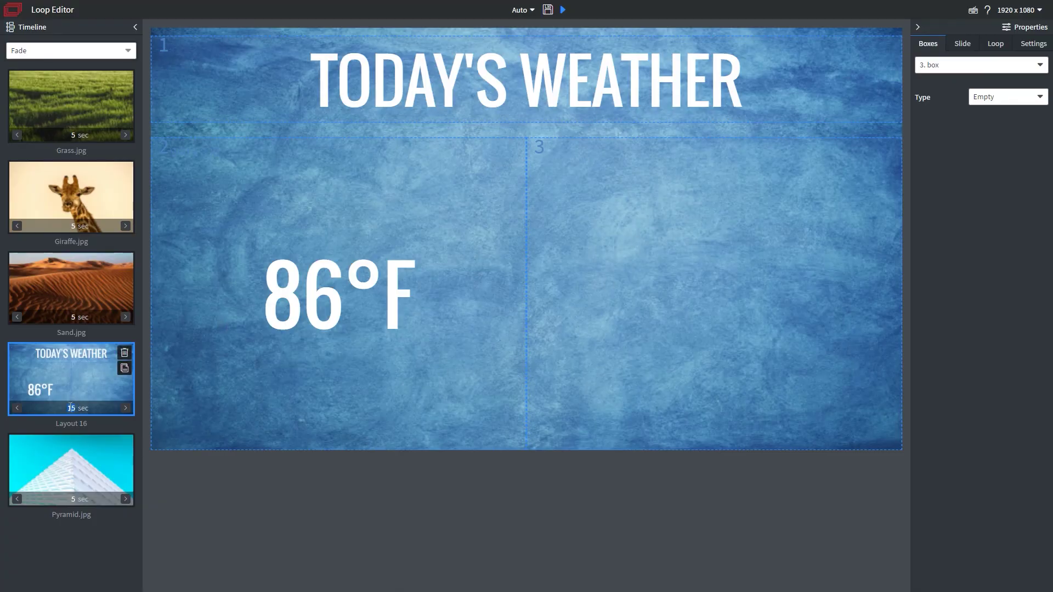
pyautogui.write('5')
pyautogui.moveTo(66, 392); pyautogui.dragTo(74, 219)
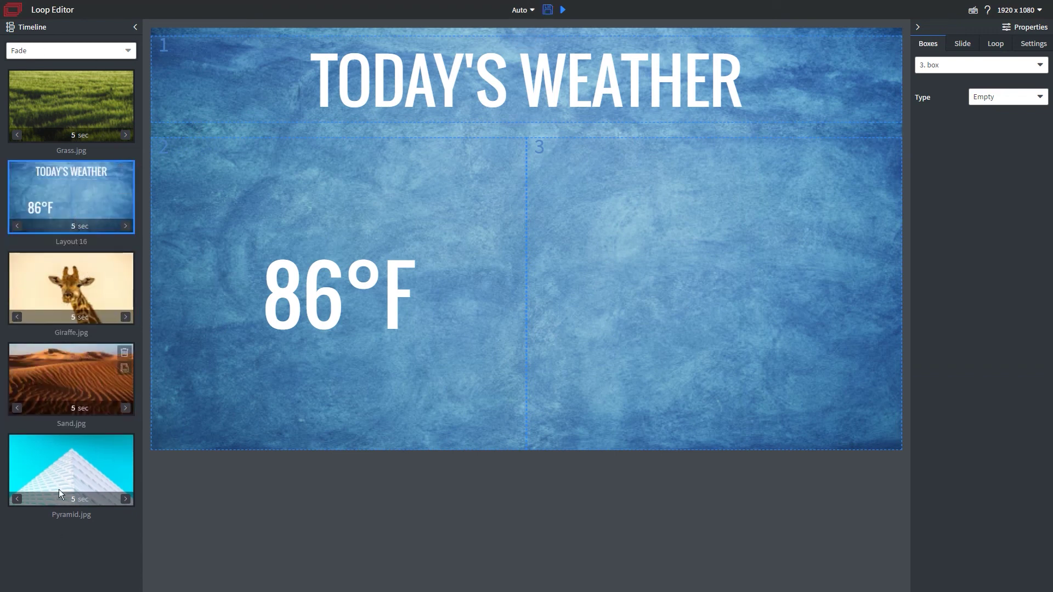
pyautogui.click(563, 11)
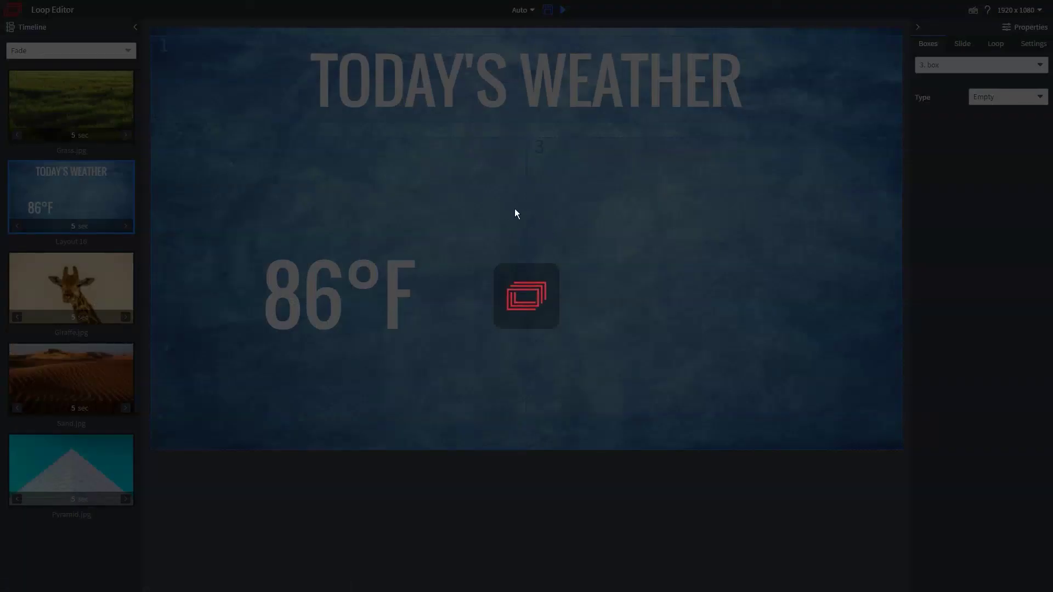